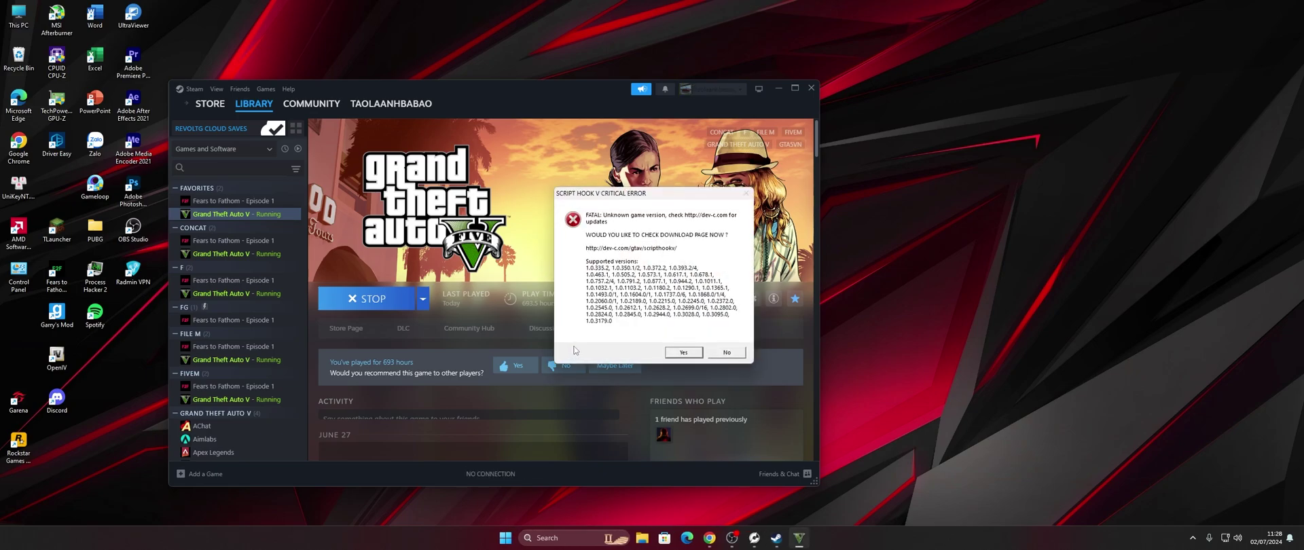
Decline the Script Hook V download page and extract GTA5 3179.rar to a desktop folder placed above the Grand Theft Auto V shortcut.
{"action": "left_click", "coordinate": [726, 352]}
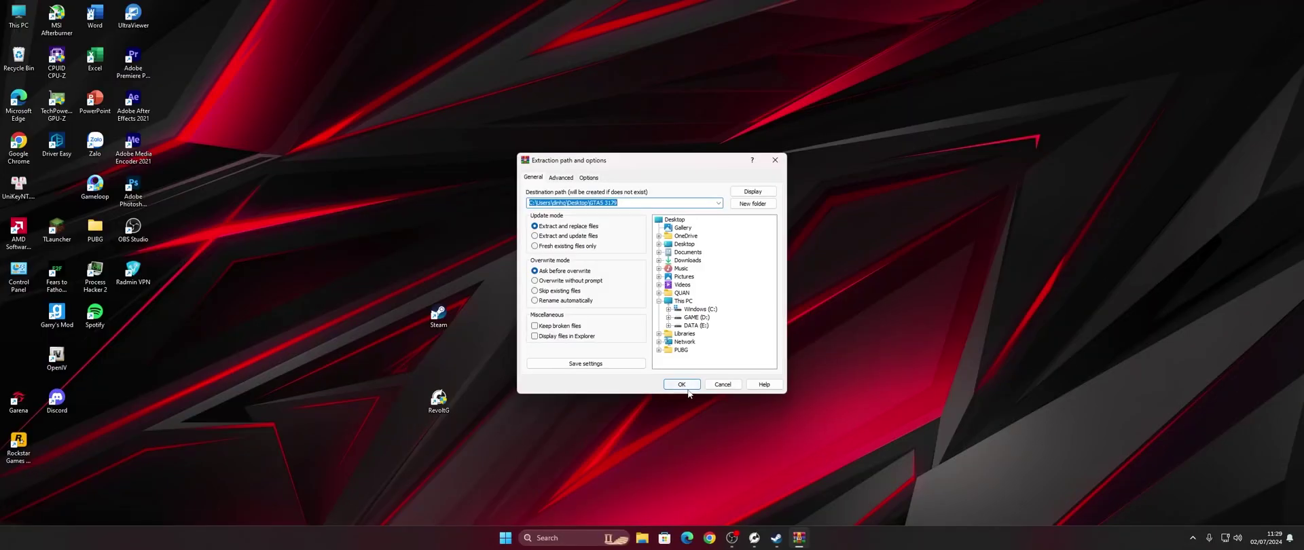
{"action": "left_click", "coordinate": [683, 384]}
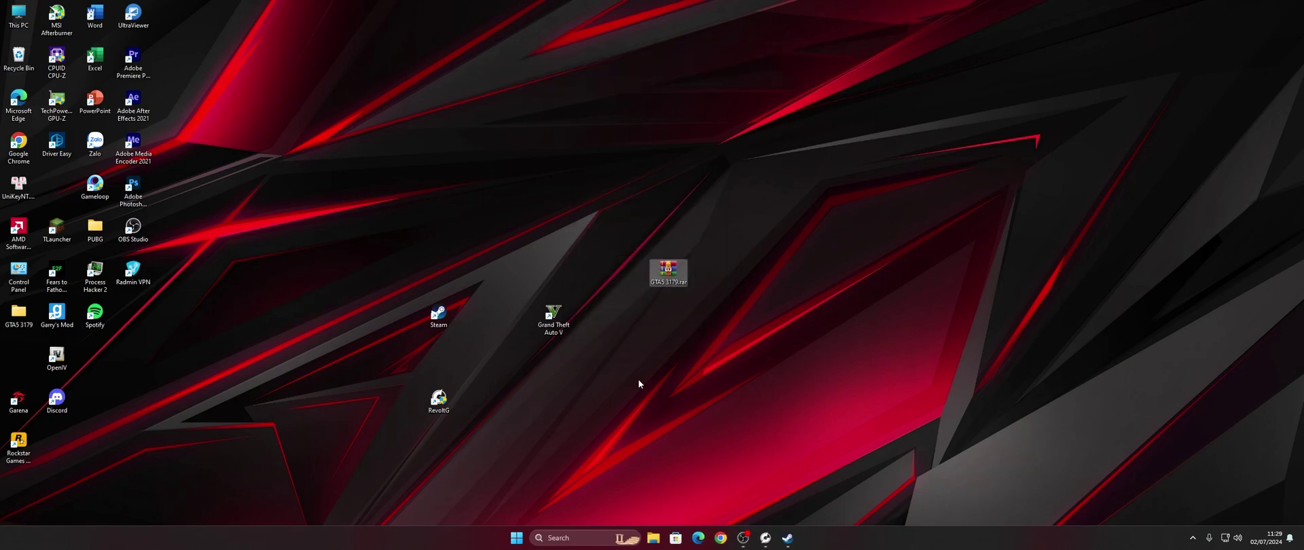
{"action": "left_click_drag", "start_coordinate": [18, 314], "coordinate": [568, 234]}
{"action": "left_click_drag", "start_coordinate": [483, 186], "coordinate": [518, 221]}
Copy GTA5.exe, GTAVLanguageSelect.exe, GTAVLauncher.exe and PlayGTAV.exe from the inner GTA5 3179 folder.
{"action": "right_click", "coordinate": [553, 227]}
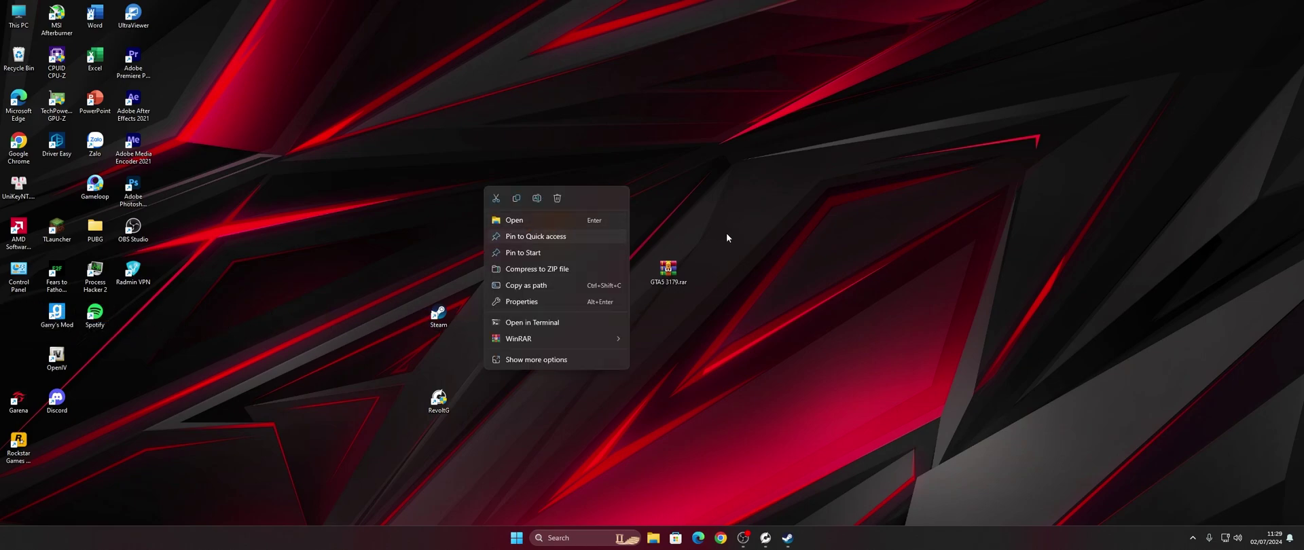
{"action": "left_click", "coordinate": [556, 231]}
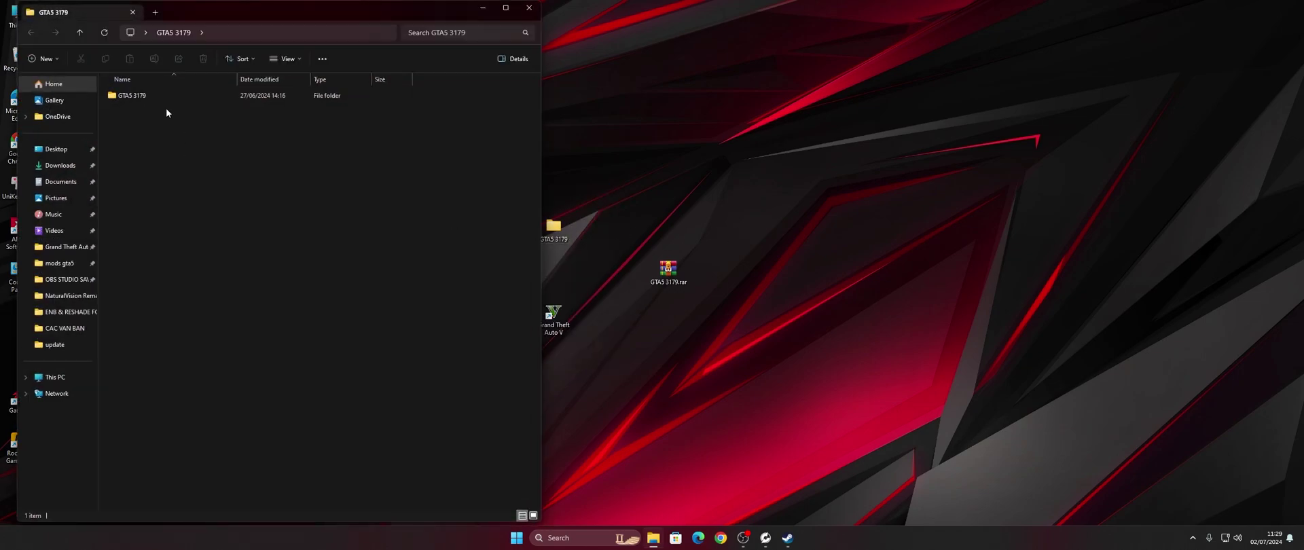
{"action": "double_click", "coordinate": [148, 95]}
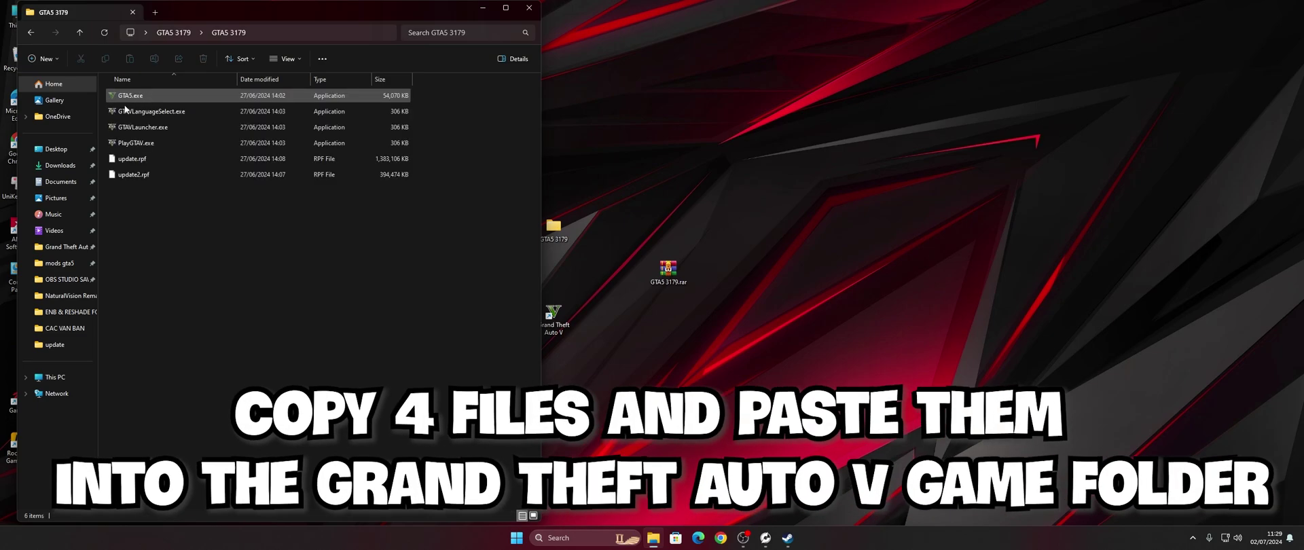
{"action": "left_click_drag", "start_coordinate": [100, 144], "coordinate": [121, 84]}
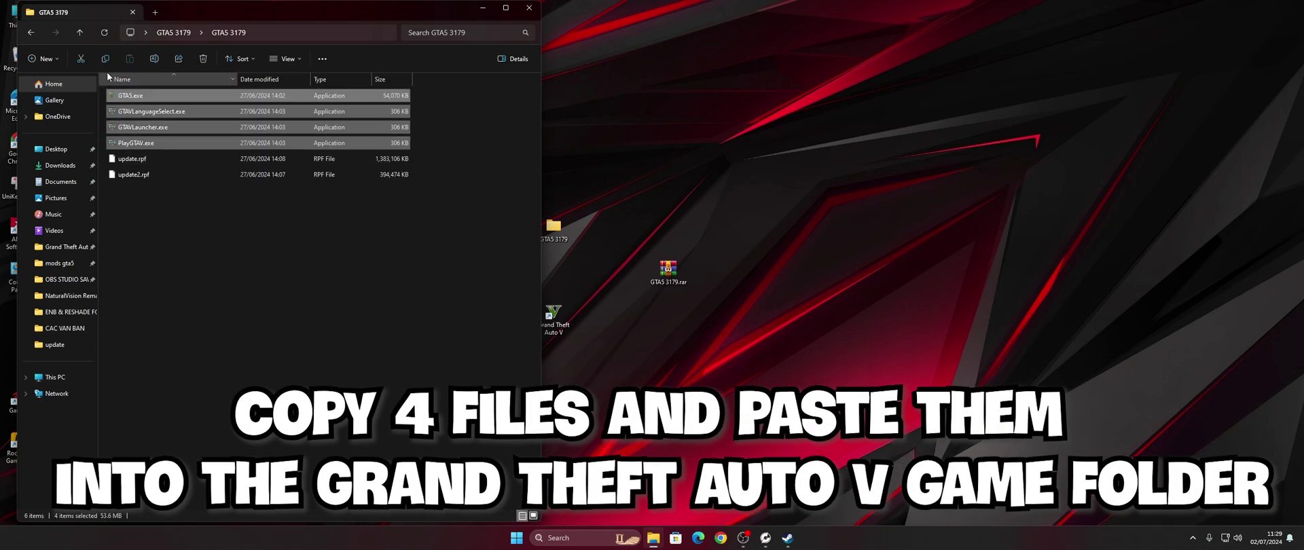
{"action": "key", "text": "ctrl+c"}
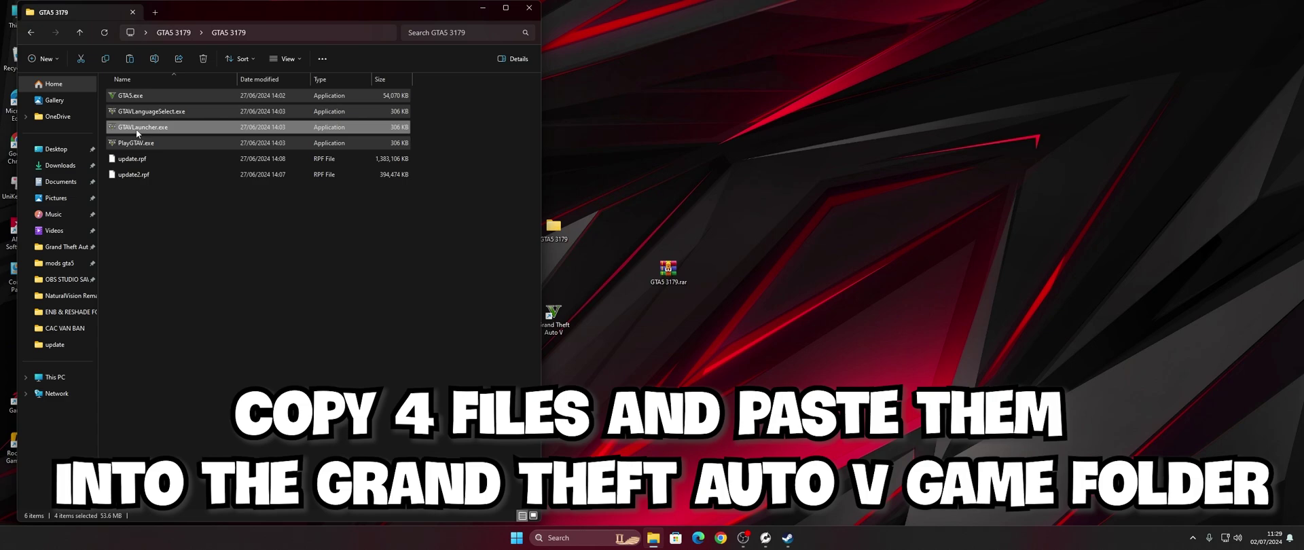
{"action": "right_click", "coordinate": [137, 129]}
{"action": "left_click", "coordinate": [169, 143]}
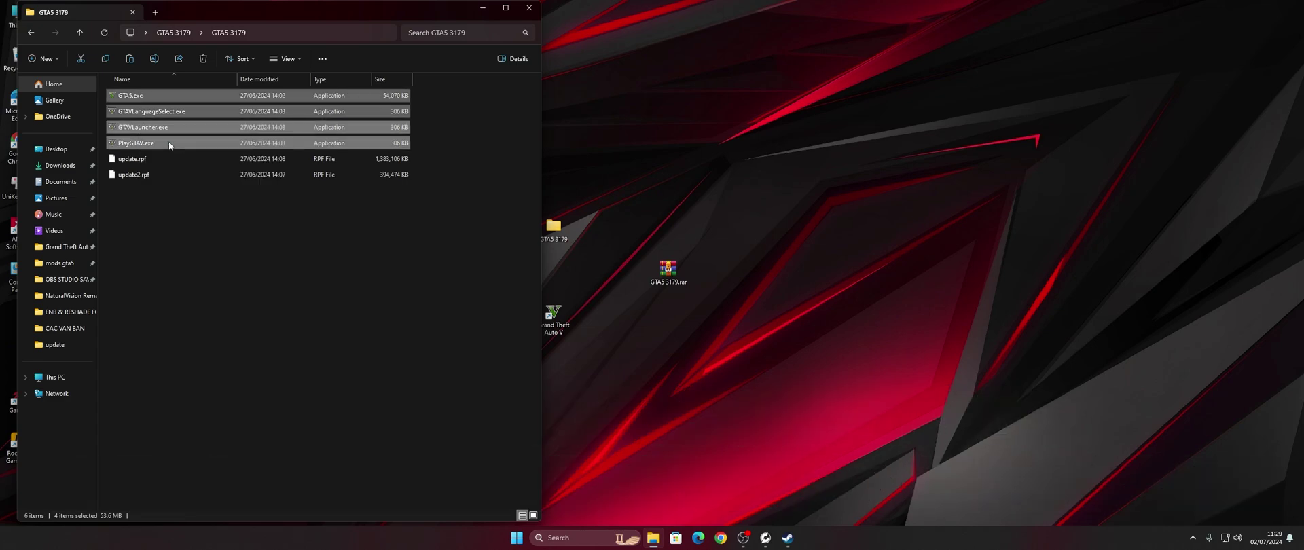
Paste the four copied executables into the Grand Theft Auto V game folder, replacing the existing files.
{"action": "left_click", "coordinate": [63, 246]}
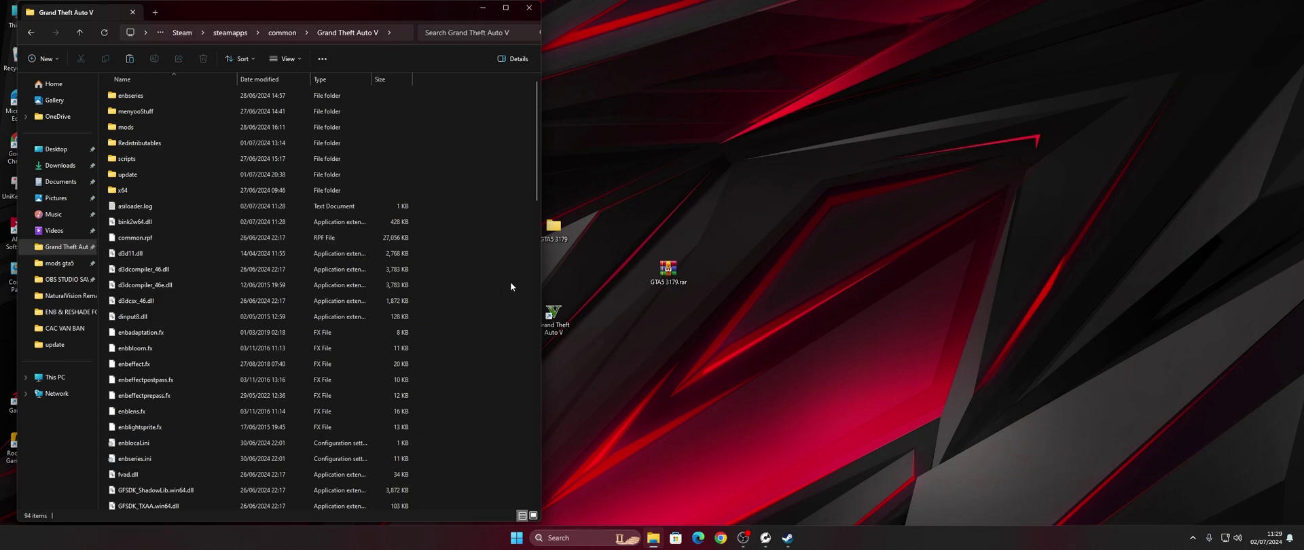
{"action": "key", "text": "ctrl+v"}
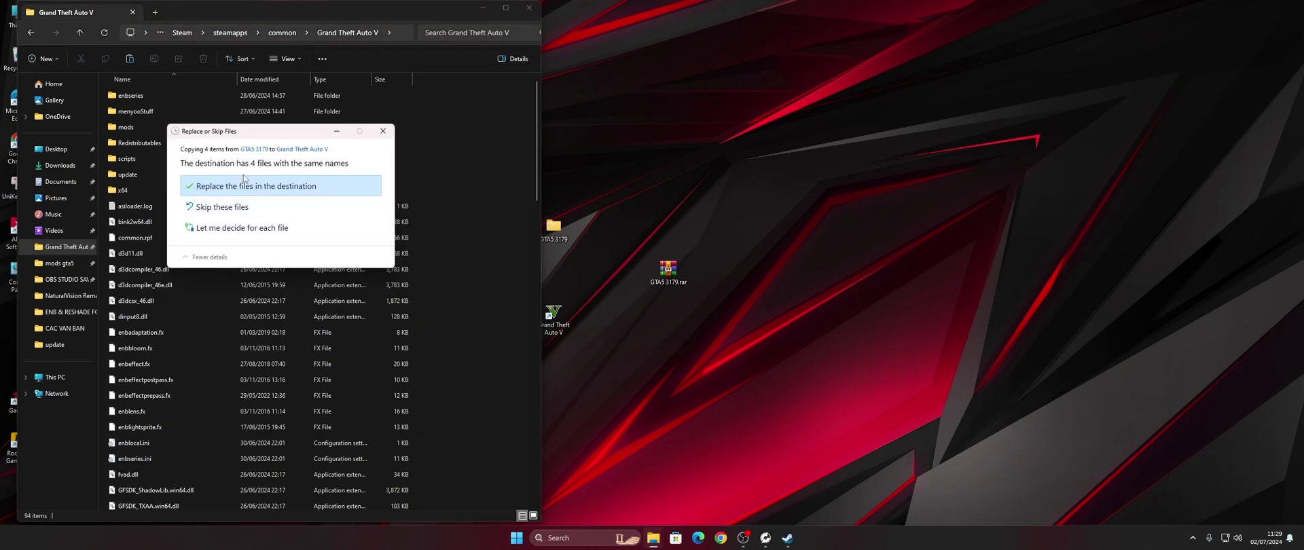
{"action": "left_click", "coordinate": [383, 132]}
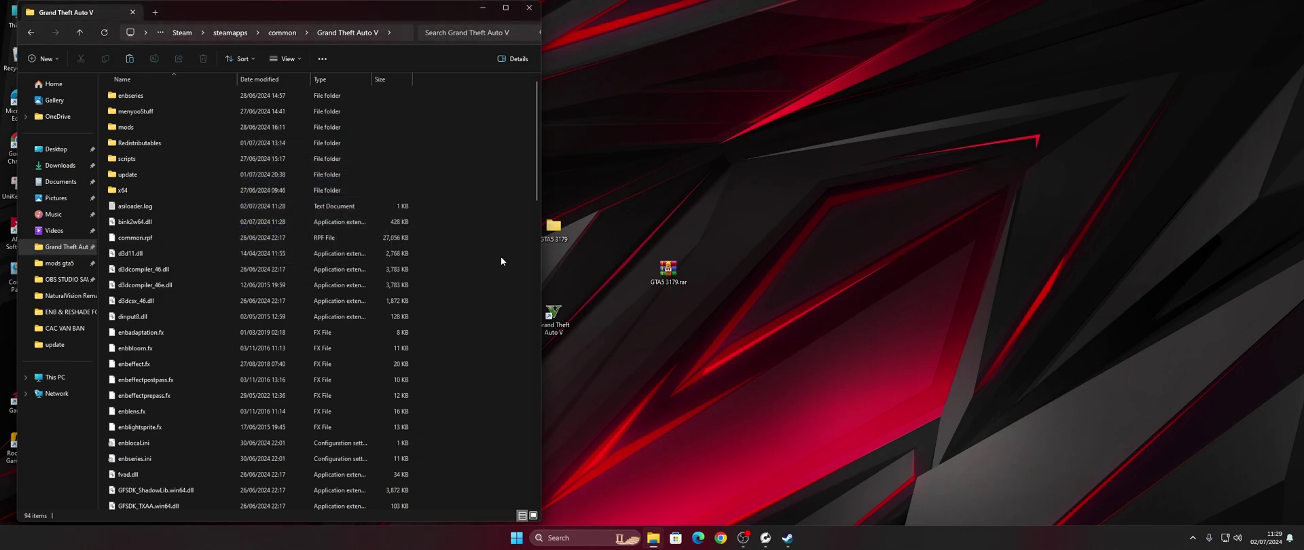
{"action": "right_click", "coordinate": [500, 255]}
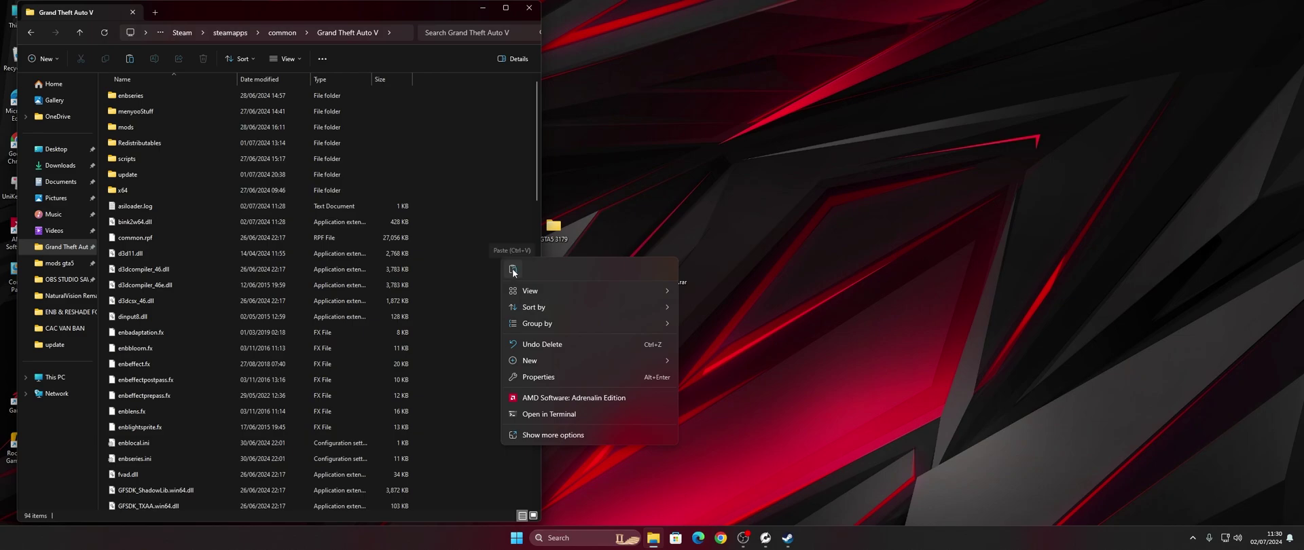
{"action": "left_click", "coordinate": [512, 268]}
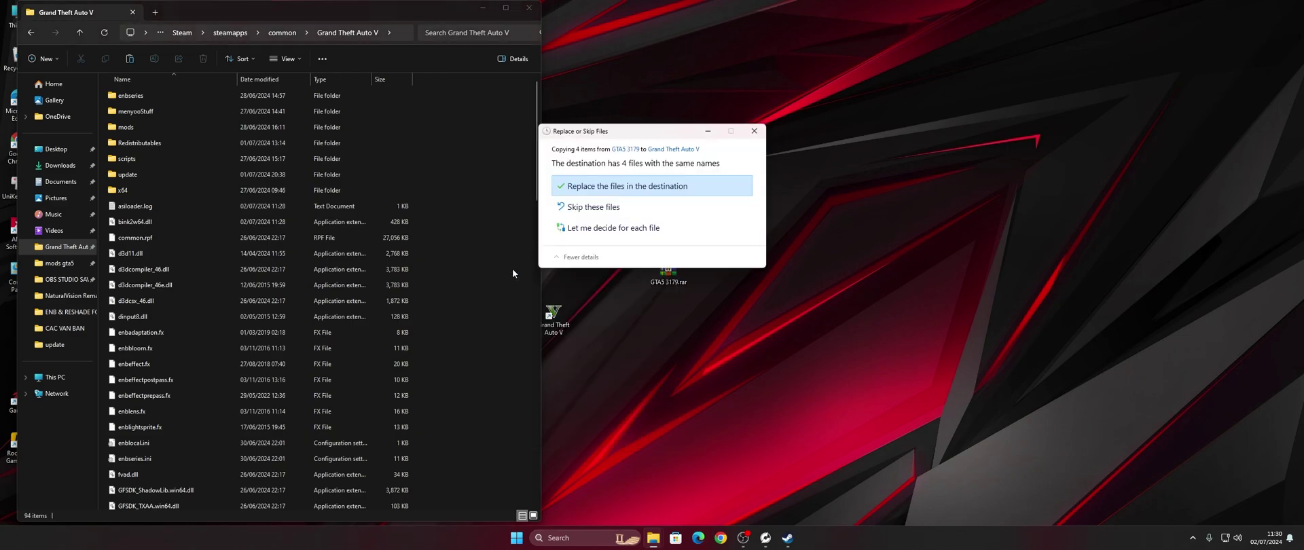
{"action": "left_click", "coordinate": [603, 195]}
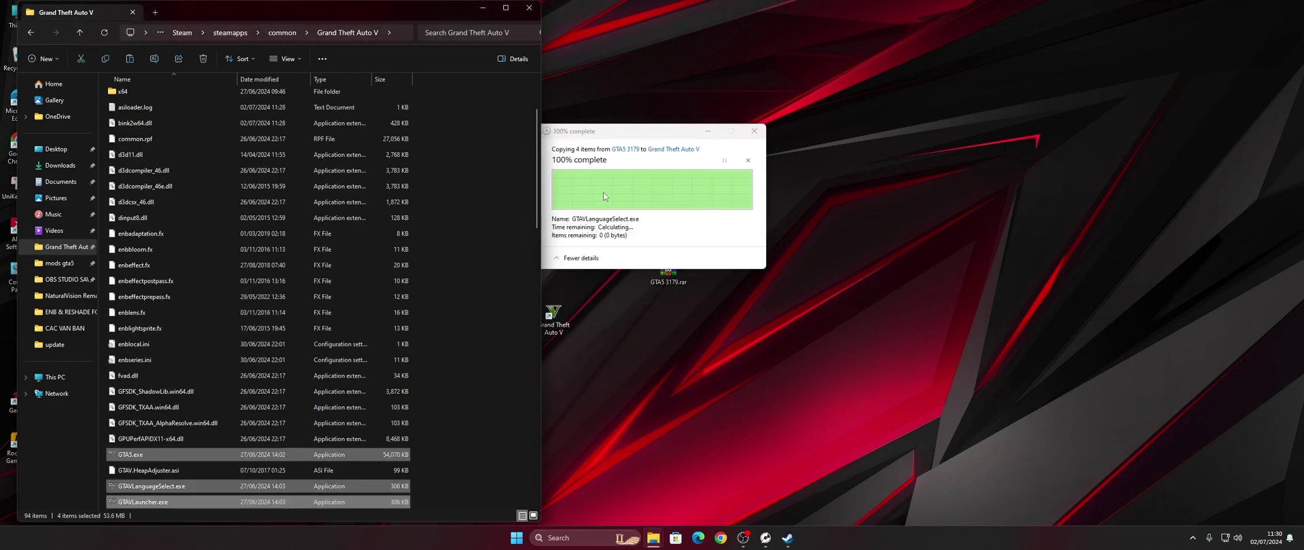
{"action": "left_click", "coordinate": [492, 283]}
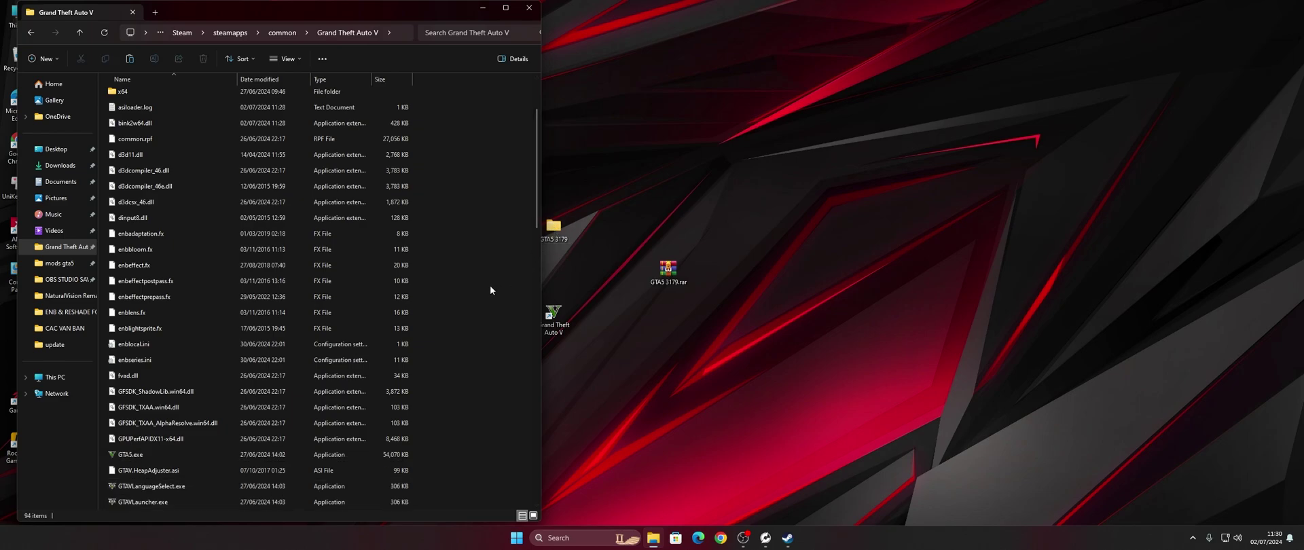
{"action": "scroll", "coordinate": [490, 286], "scroll_direction": "up", "scroll_amount": 2}
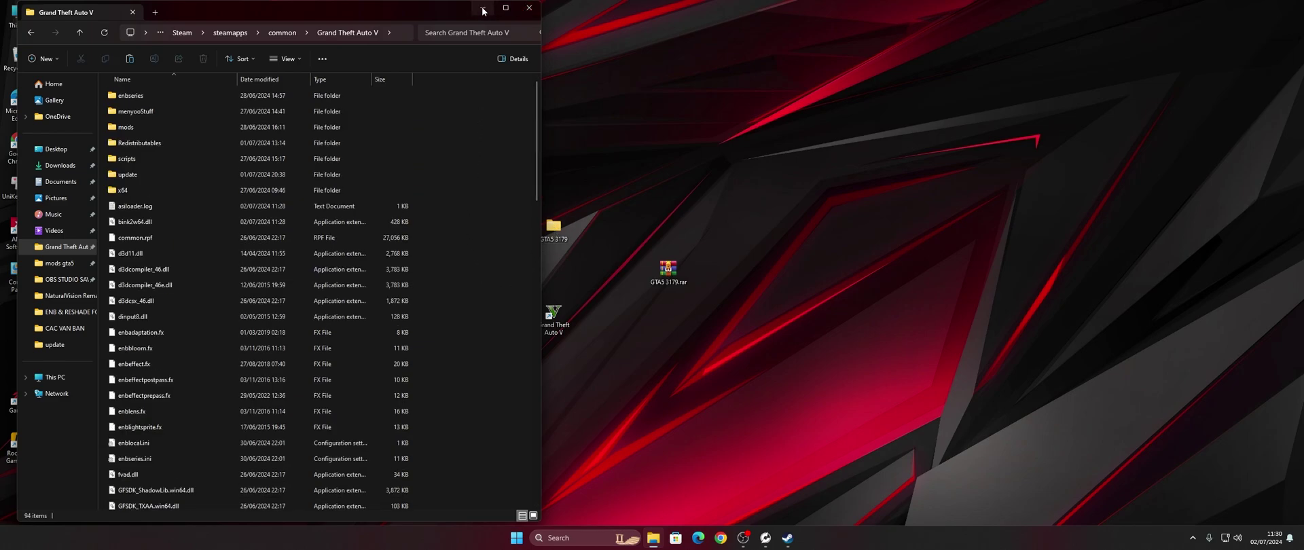
{"action": "left_click", "coordinate": [527, 9]}
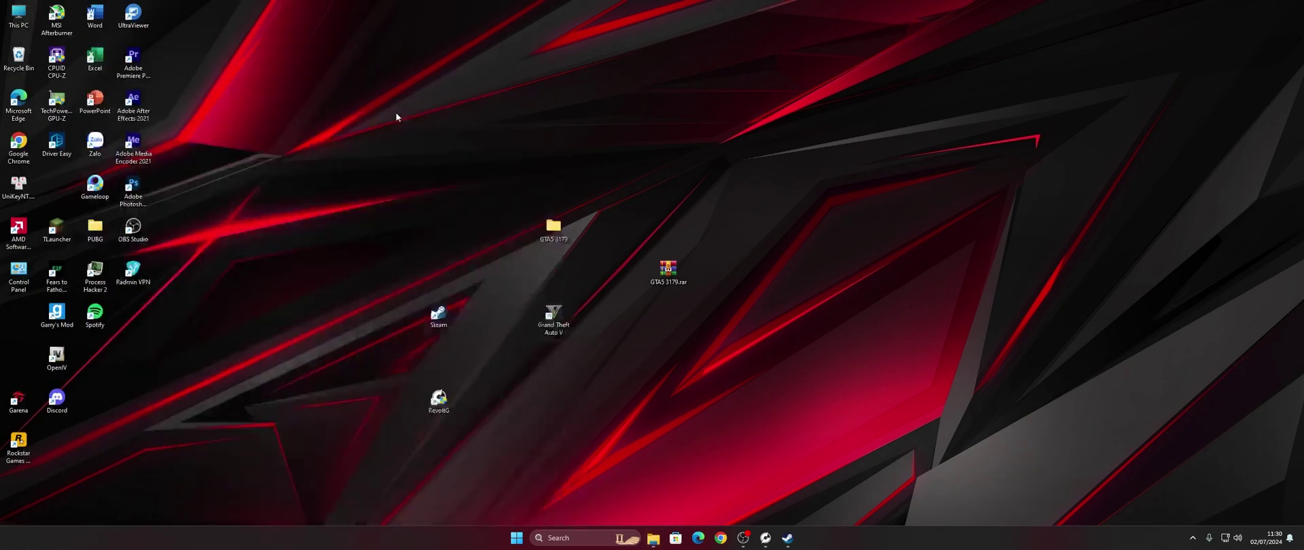
Copy update.rpf and update2.rpf from the extracted GTA5 3179 folder into the game's update folder, replacing the existing files.
{"action": "double_click", "coordinate": [553, 232]}
{"action": "double_click", "coordinate": [140, 94]}
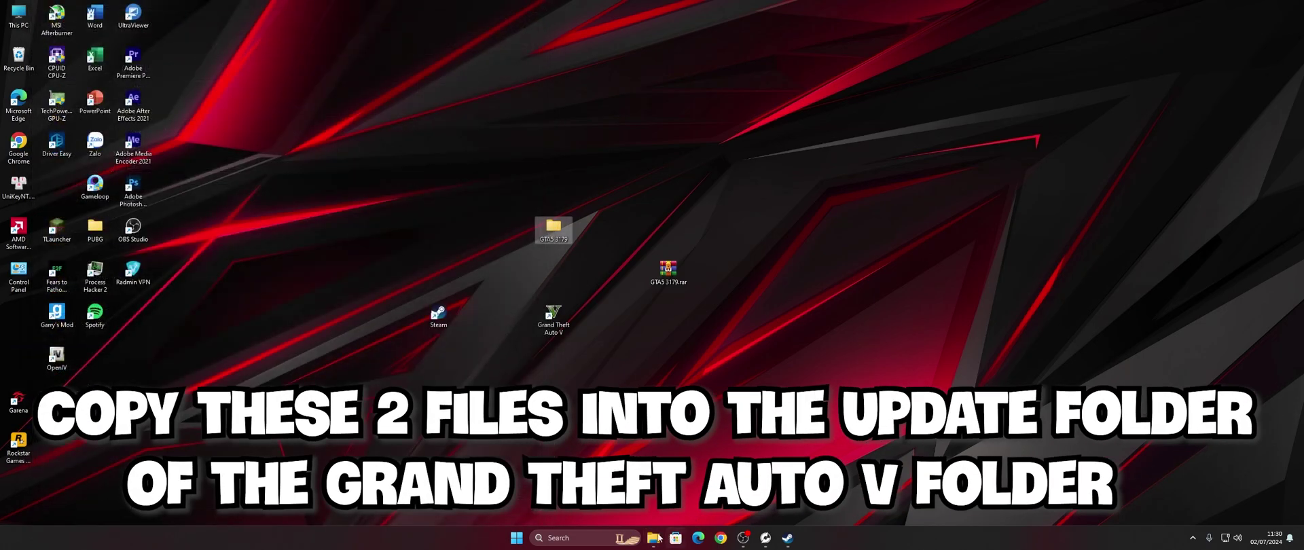
{"action": "left_click", "coordinate": [650, 538]}
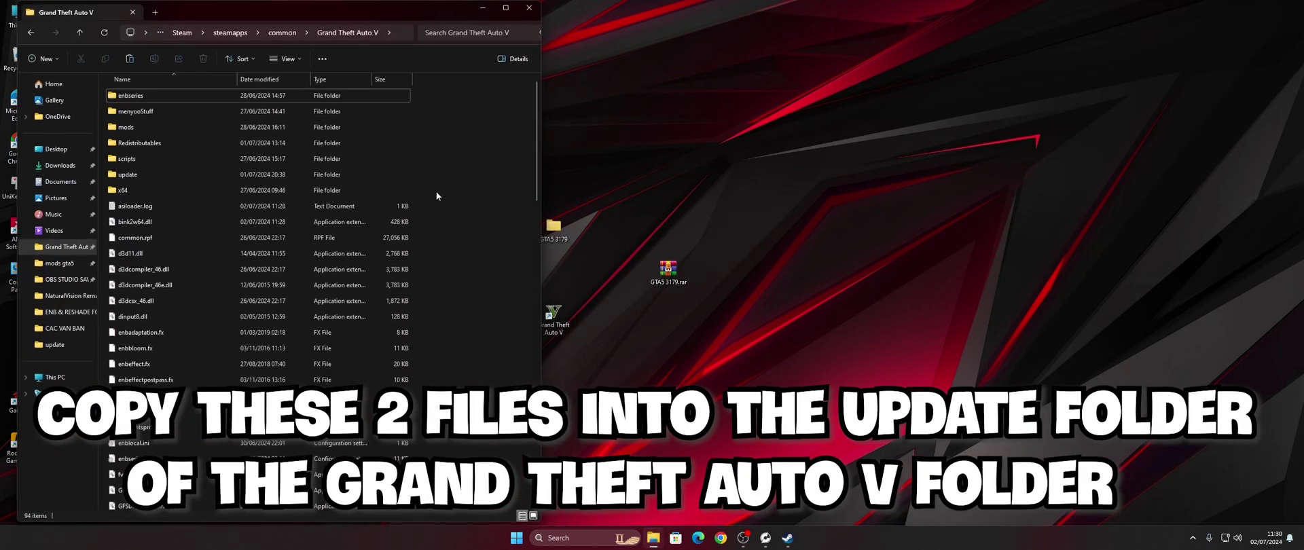
{"action": "double_click", "coordinate": [129, 175]}
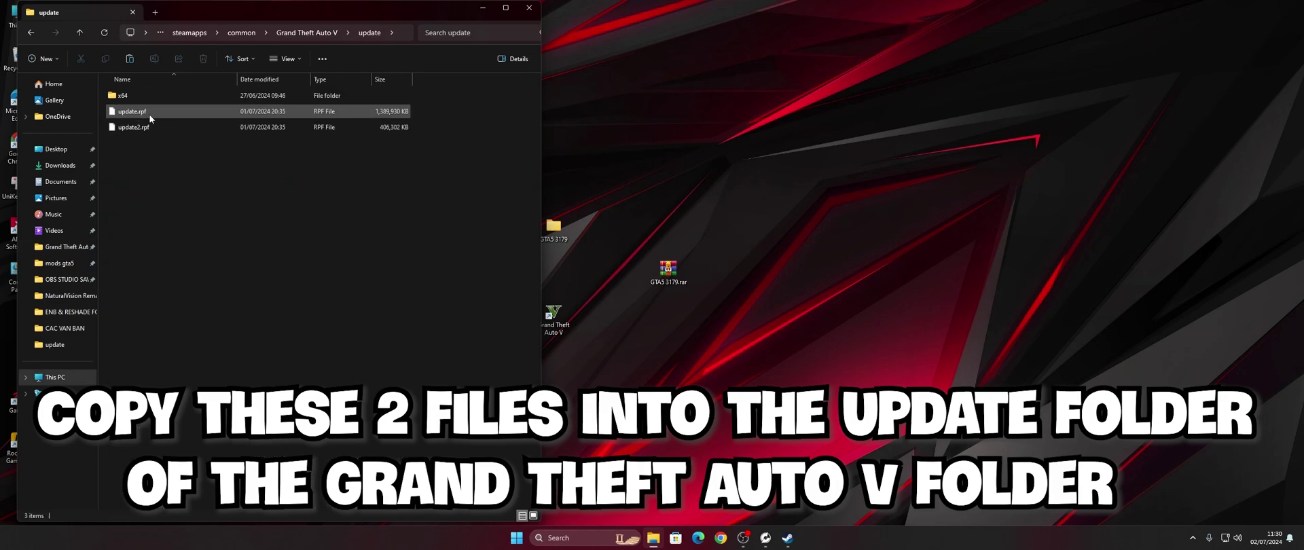
{"action": "right_click", "coordinate": [175, 257]}
{"action": "left_click", "coordinate": [185, 262]}
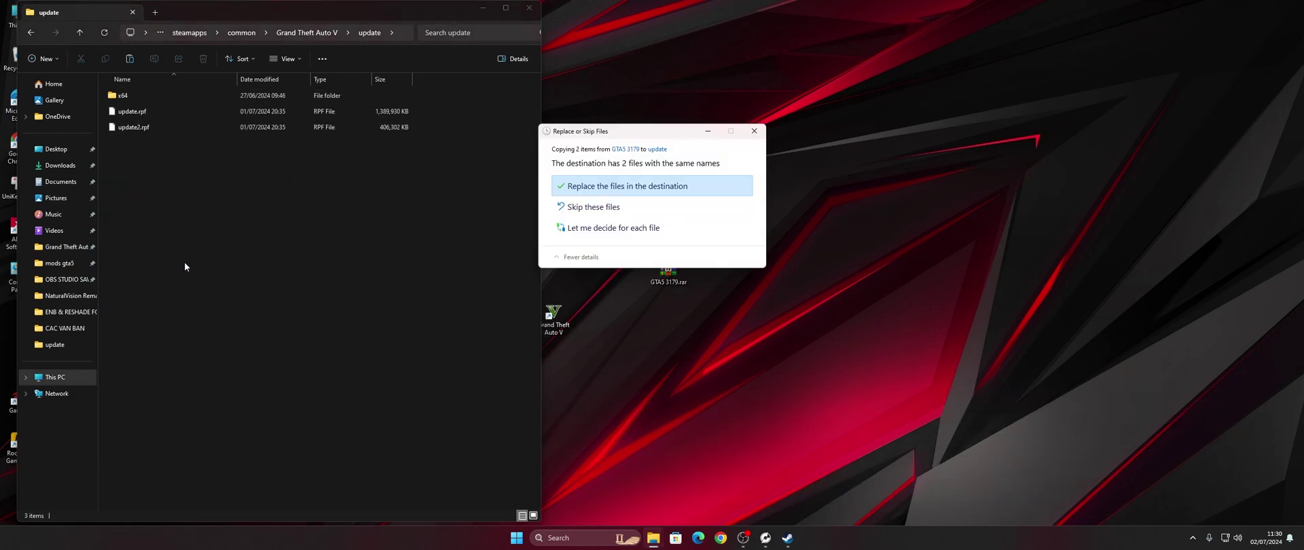
{"action": "left_click", "coordinate": [591, 187]}
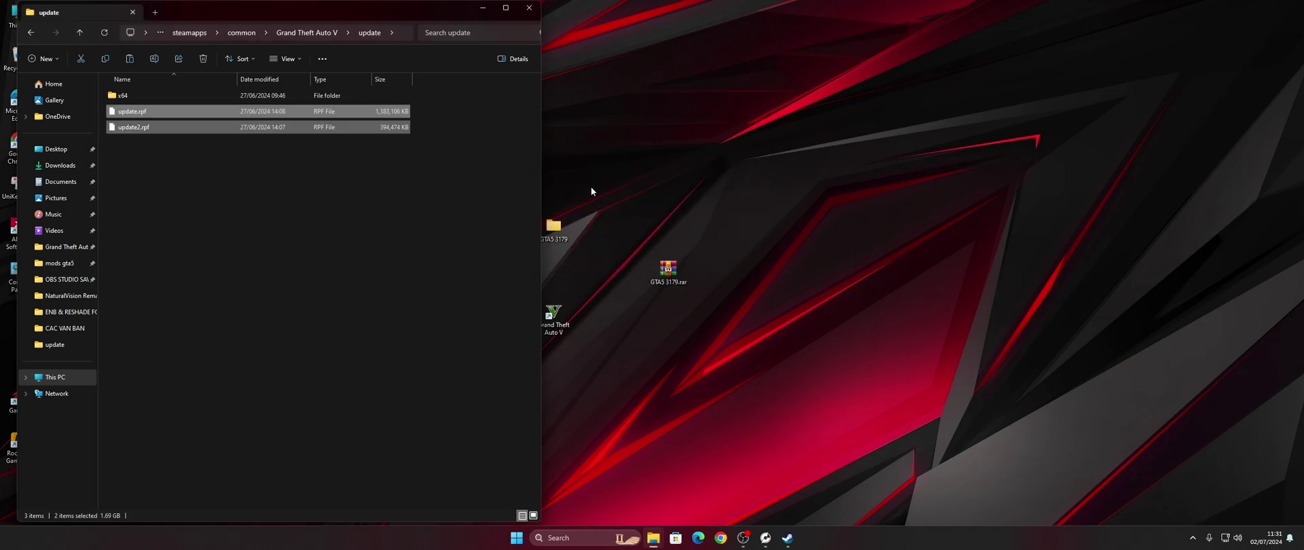
{"action": "left_click", "coordinate": [329, 403]}
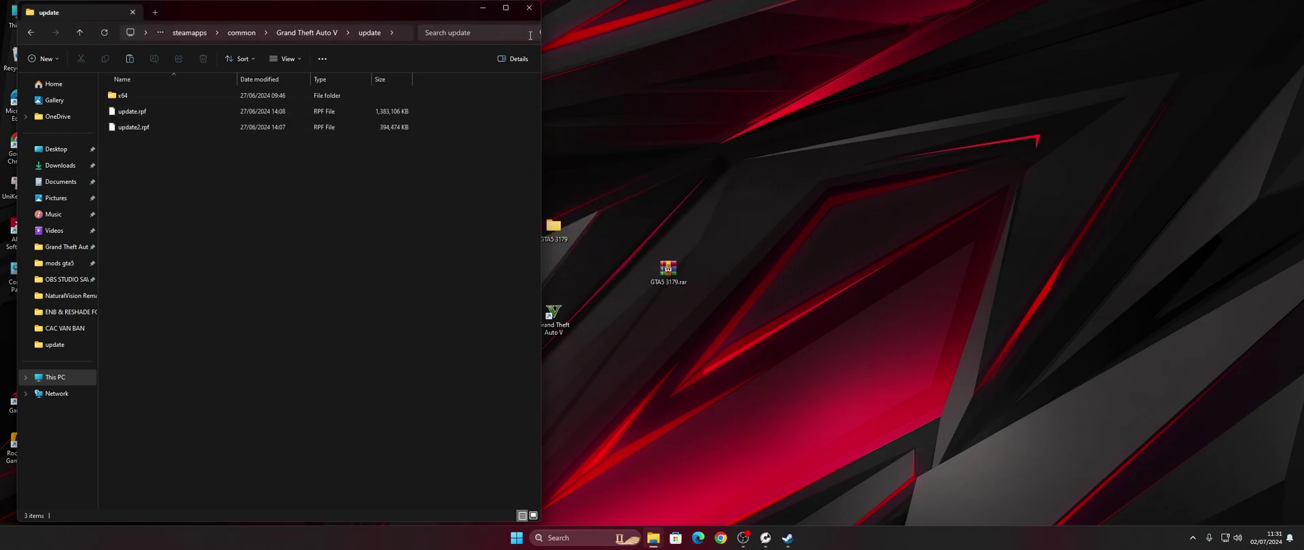
{"action": "left_click", "coordinate": [529, 7]}
Switch to Steam, try to launch Grand Theft Auto V, dismiss the launch error and force the game to exit.
{"action": "left_click", "coordinate": [787, 538]}
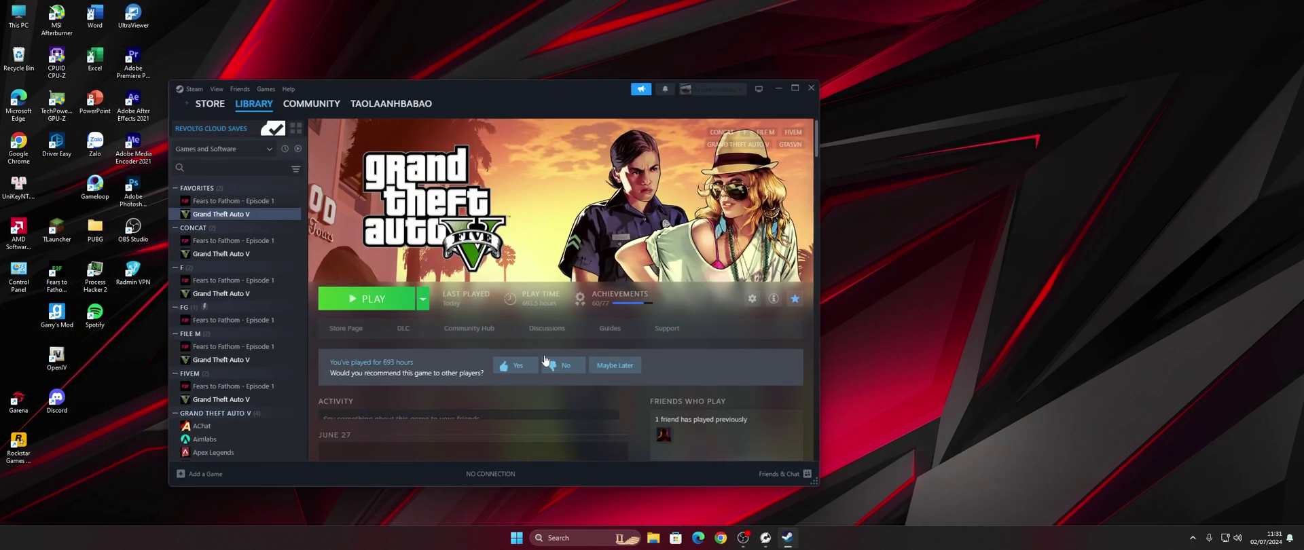
{"action": "left_click", "coordinate": [370, 301]}
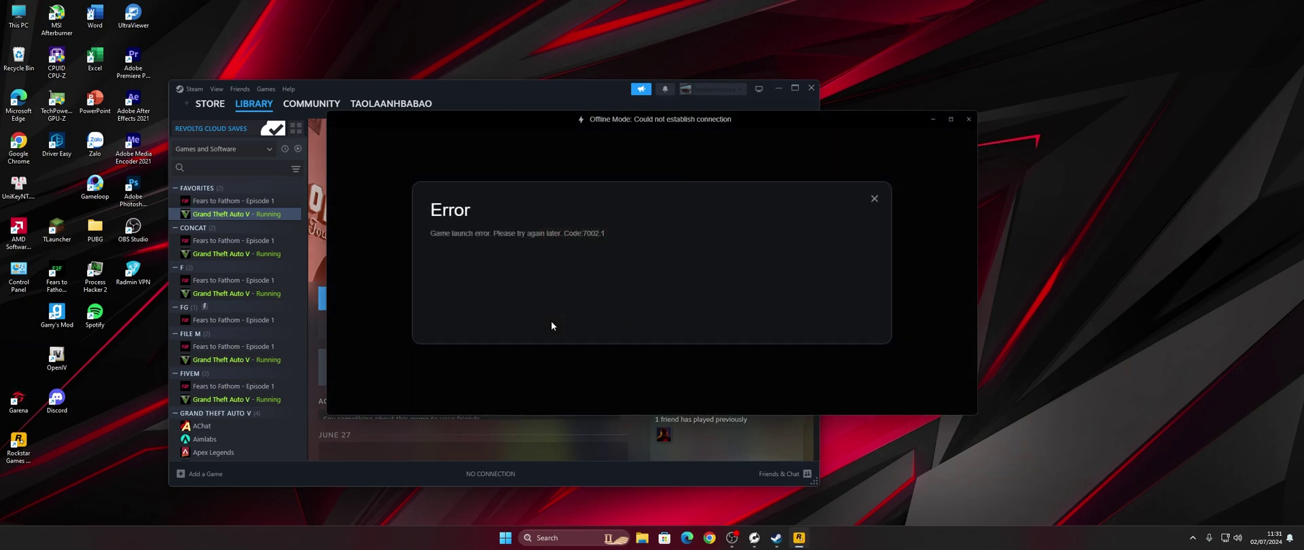
{"action": "left_click", "coordinate": [873, 200]}
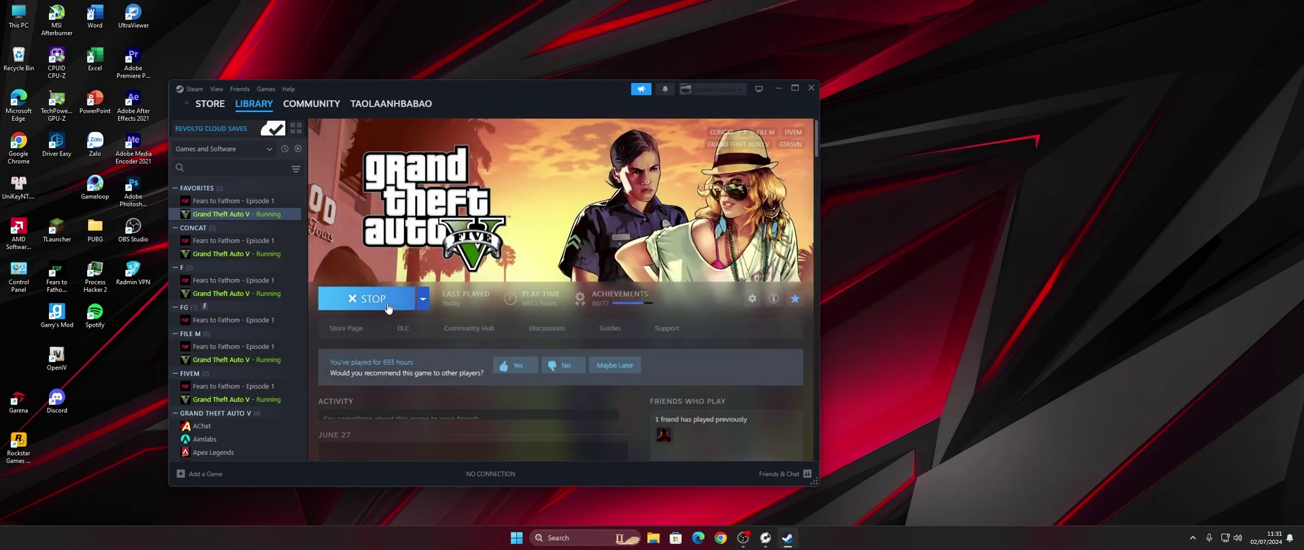
{"action": "left_click", "coordinate": [343, 308]}
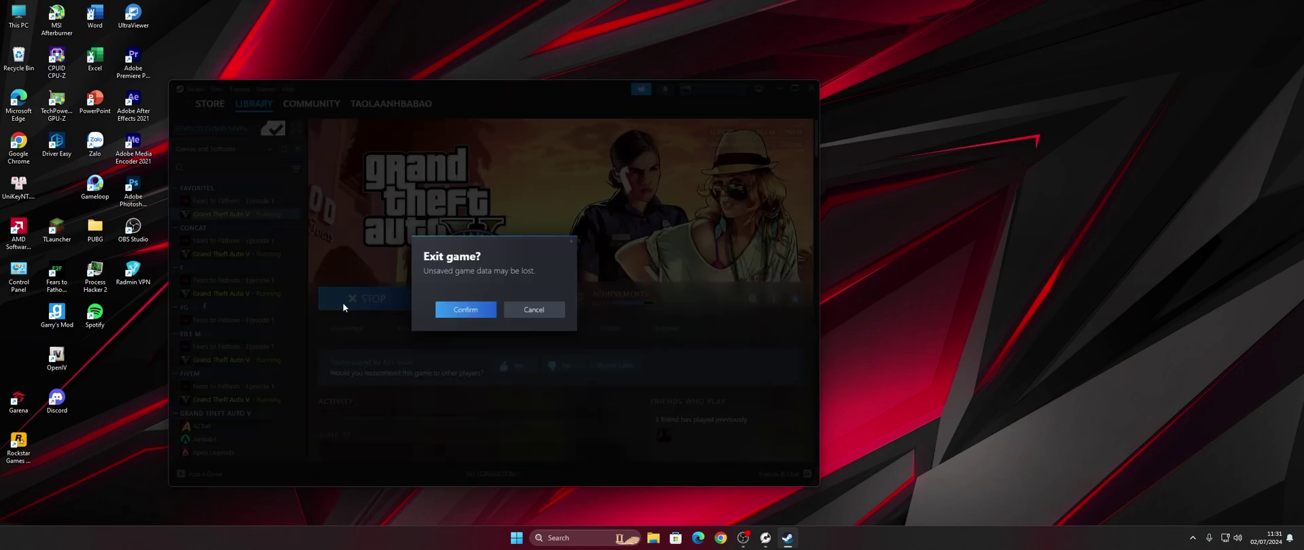
{"action": "left_click", "coordinate": [464, 307]}
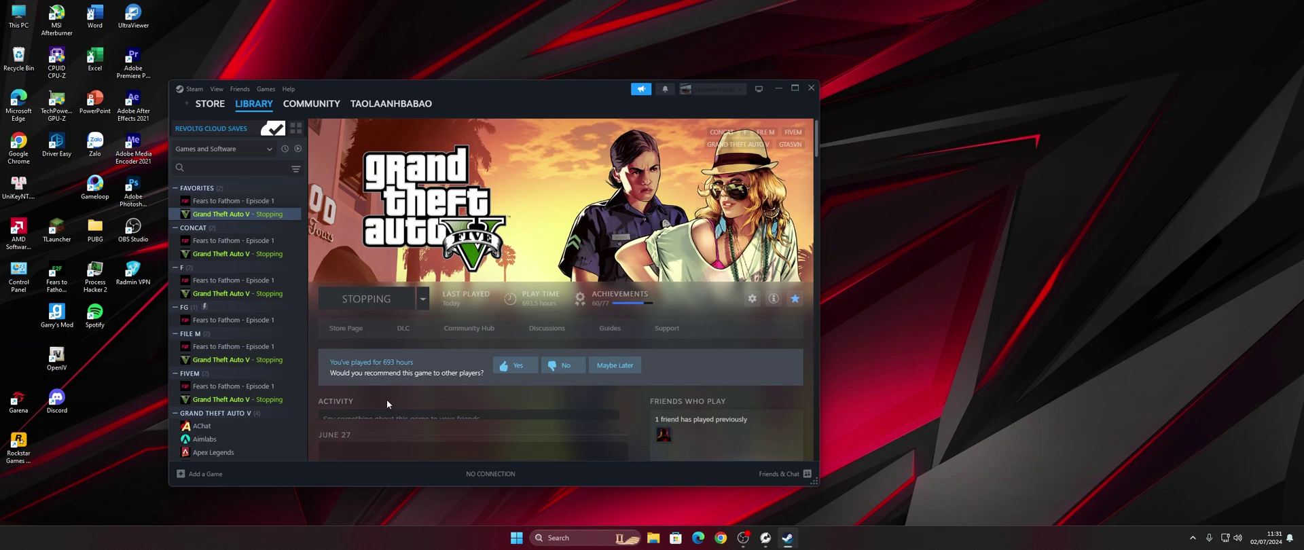
Retry launching Grand Theft Auto V from Steam and dismiss the launcher errors.
{"action": "left_click", "coordinate": [368, 302]}
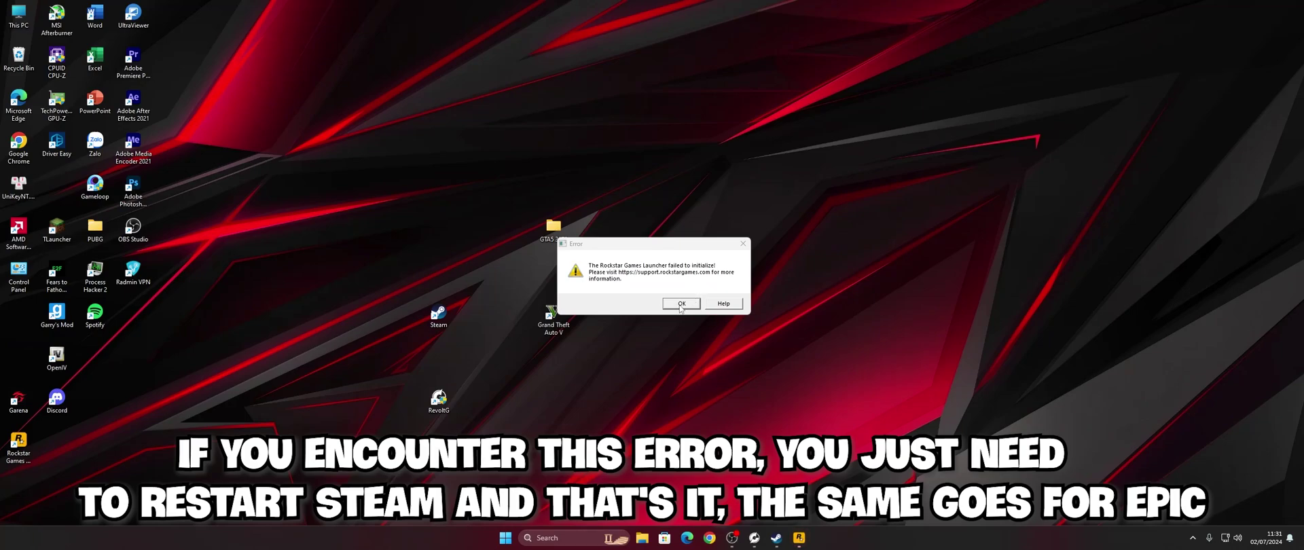
{"action": "left_click", "coordinate": [679, 303]}
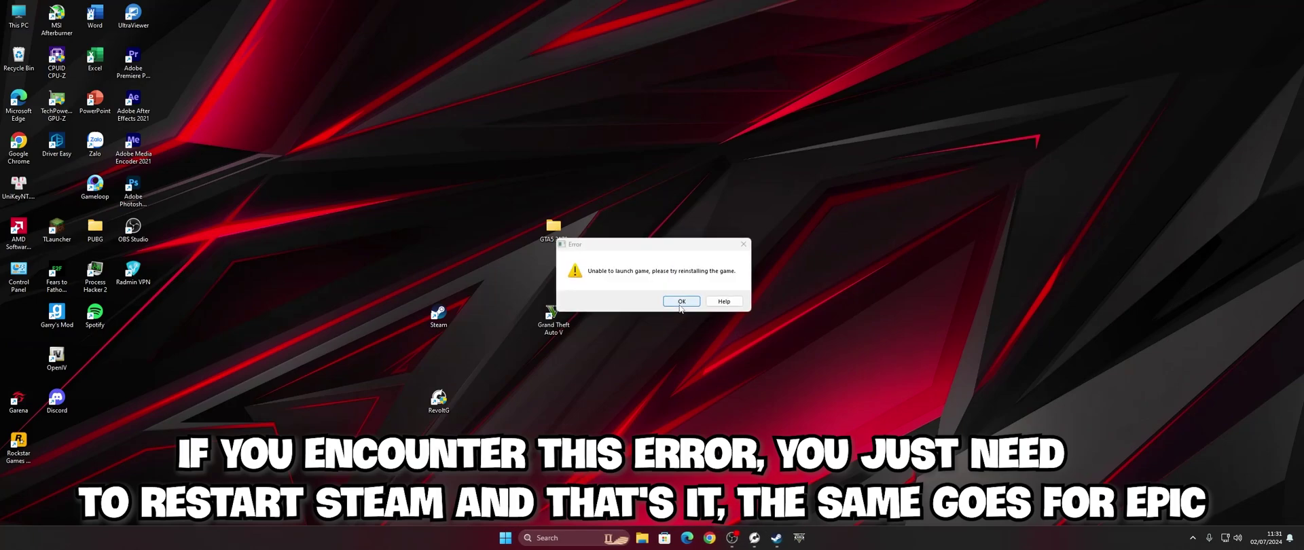
{"action": "left_click", "coordinate": [680, 302]}
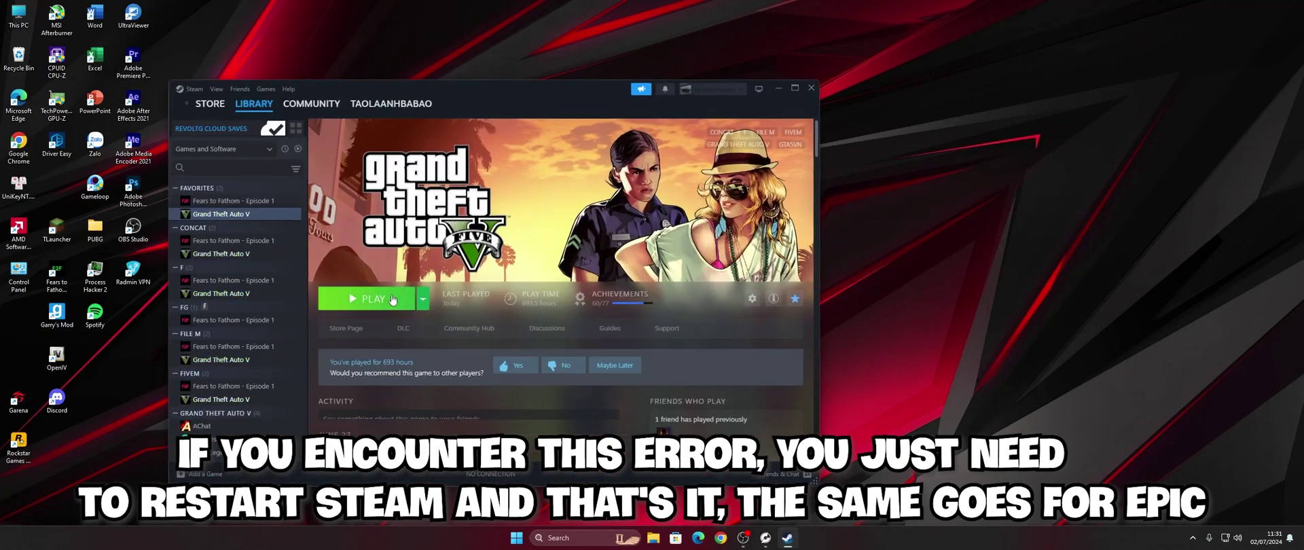
{"action": "left_click", "coordinate": [366, 301]}
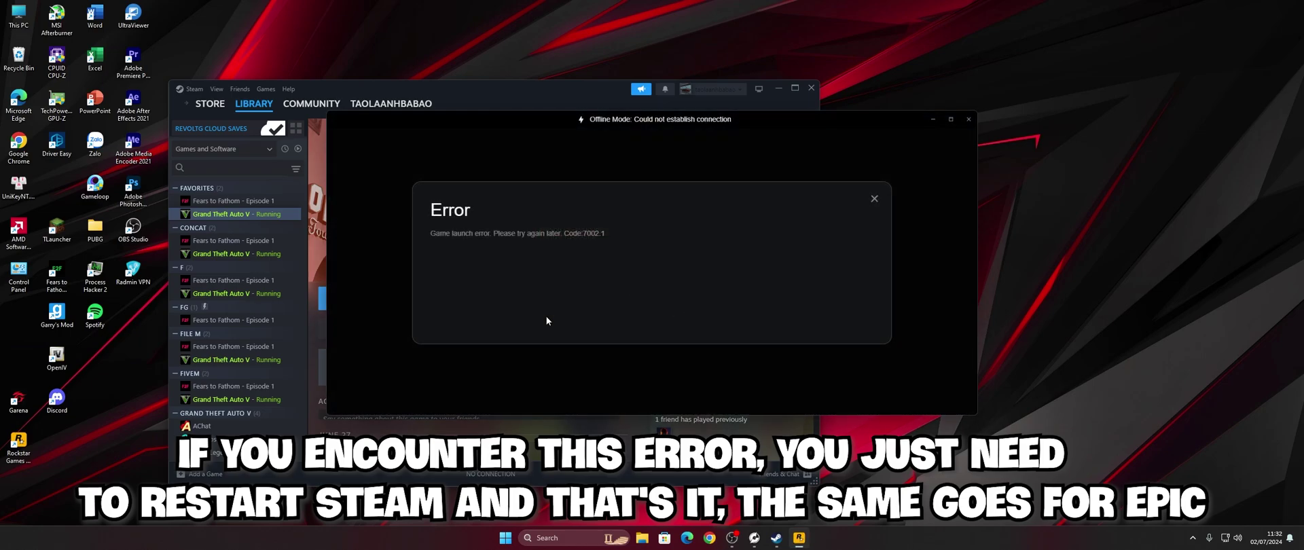
{"action": "left_click", "coordinate": [874, 198]}
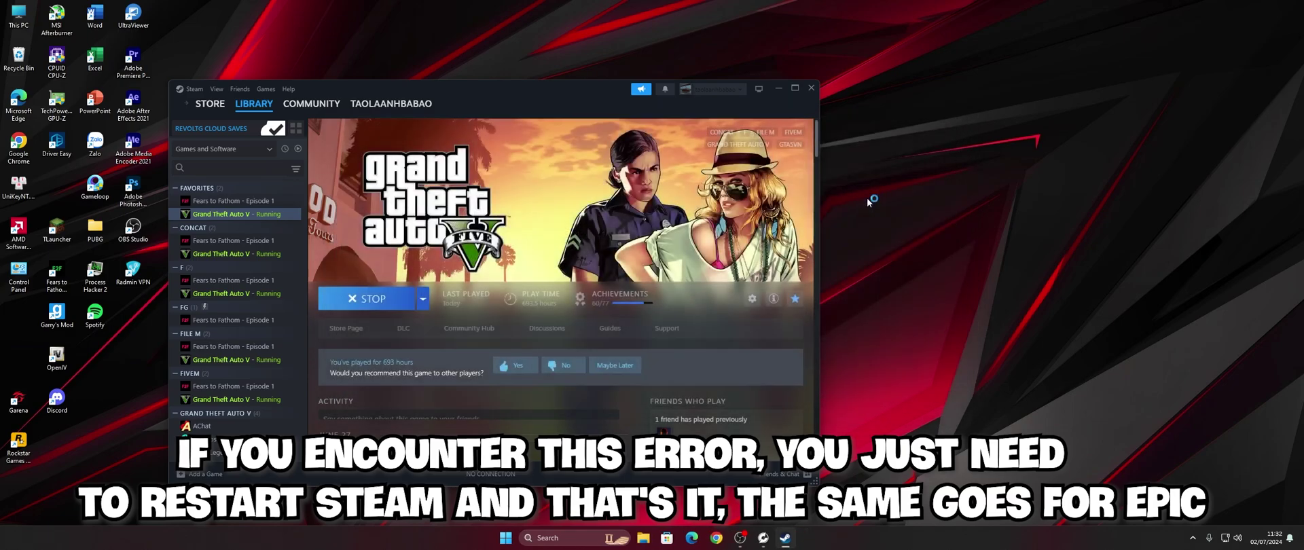
Close Steam and restart it by starting Grand Theft Auto V's launcher from RevoltG.
{"action": "left_click", "coordinate": [811, 88]}
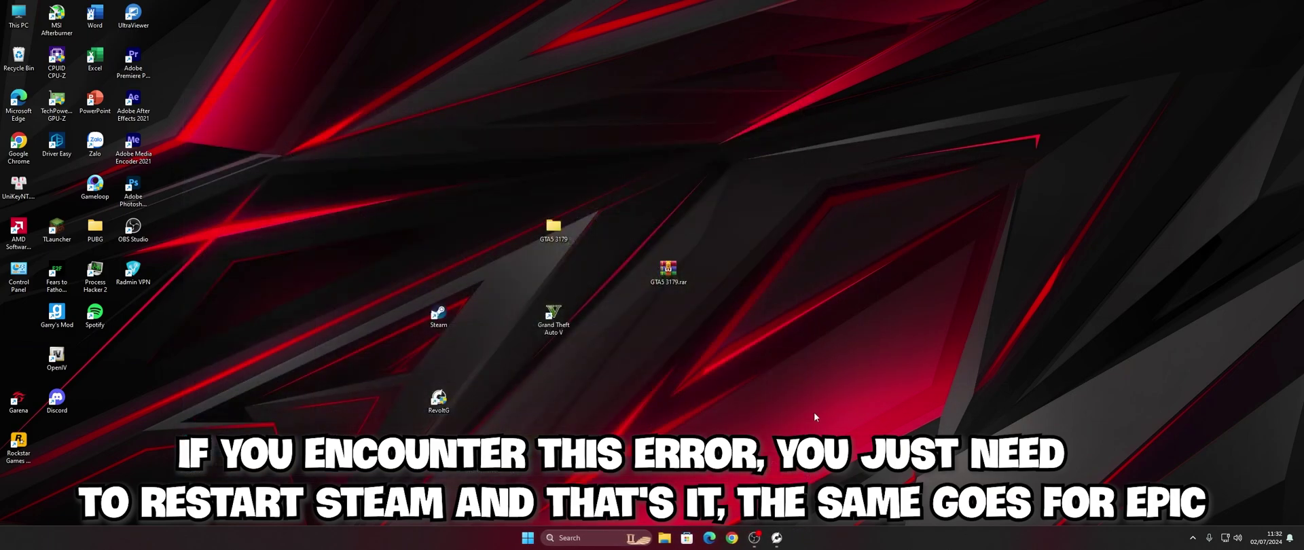
{"action": "left_click", "coordinate": [776, 537]}
{"action": "left_click", "coordinate": [779, 384]}
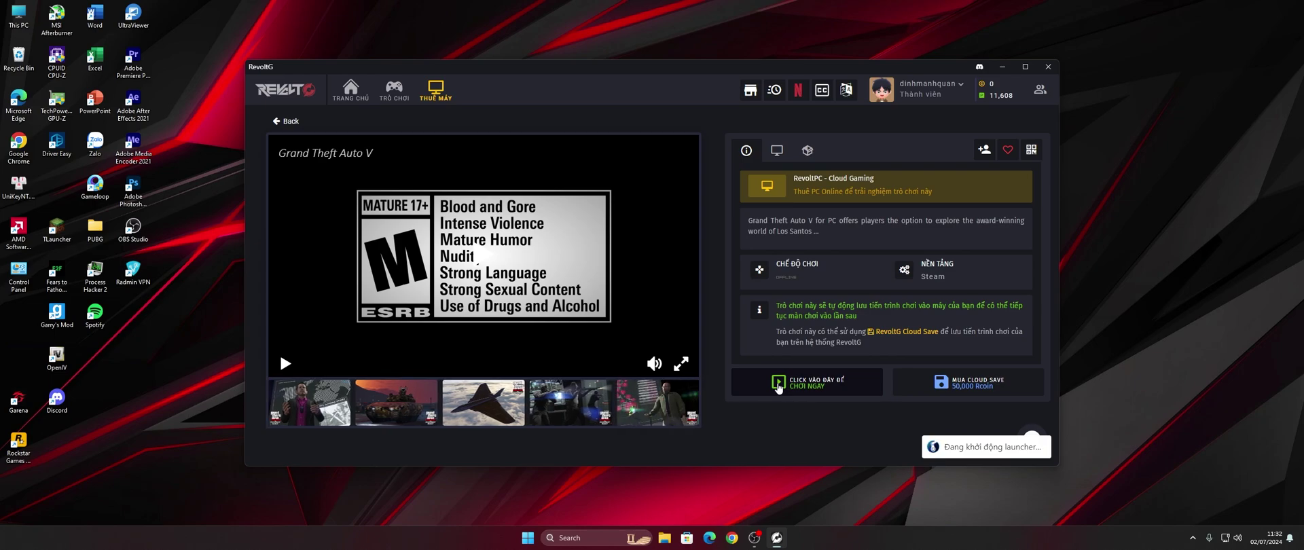
{"action": "left_click", "coordinate": [1003, 66]}
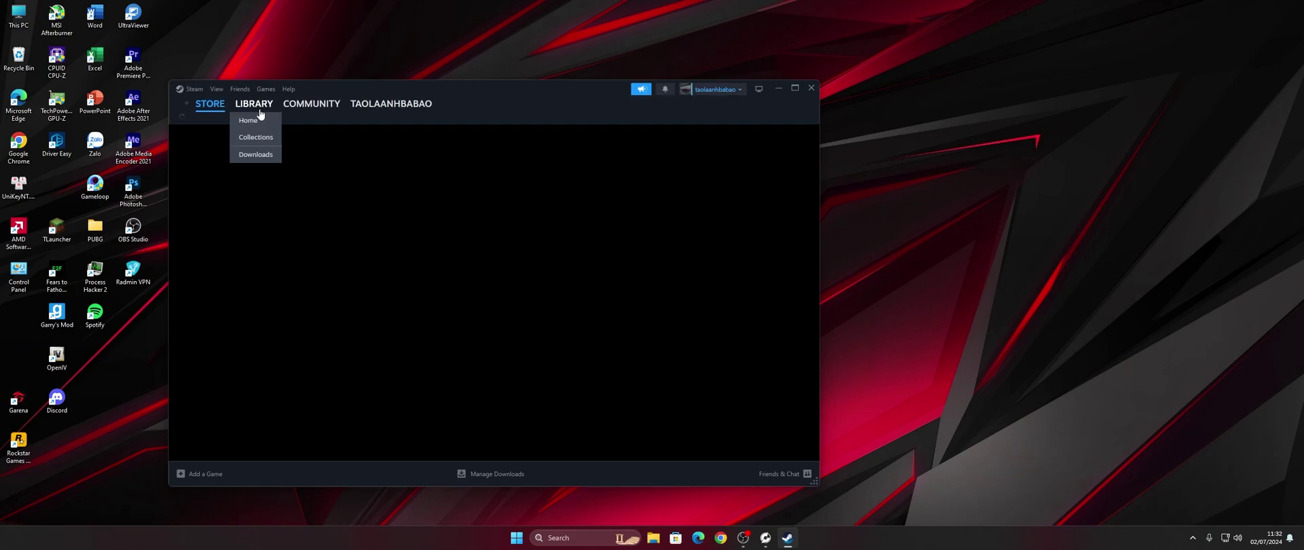
Launch Grand Theft Auto V from the Steam library.
{"action": "left_click", "coordinate": [260, 111]}
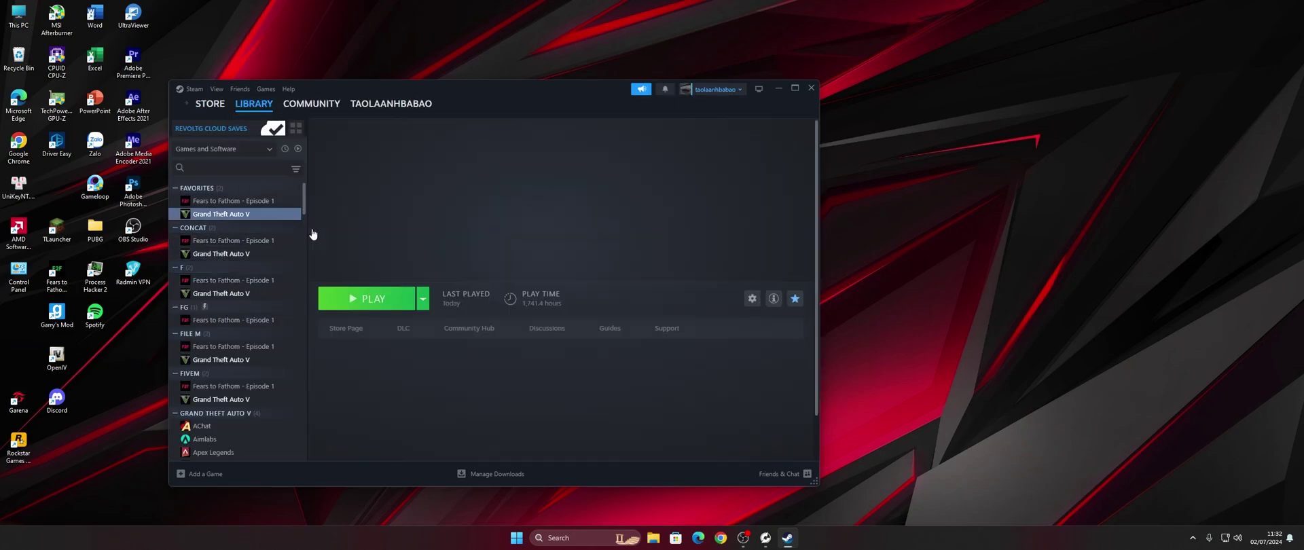
{"action": "left_click", "coordinate": [373, 307]}
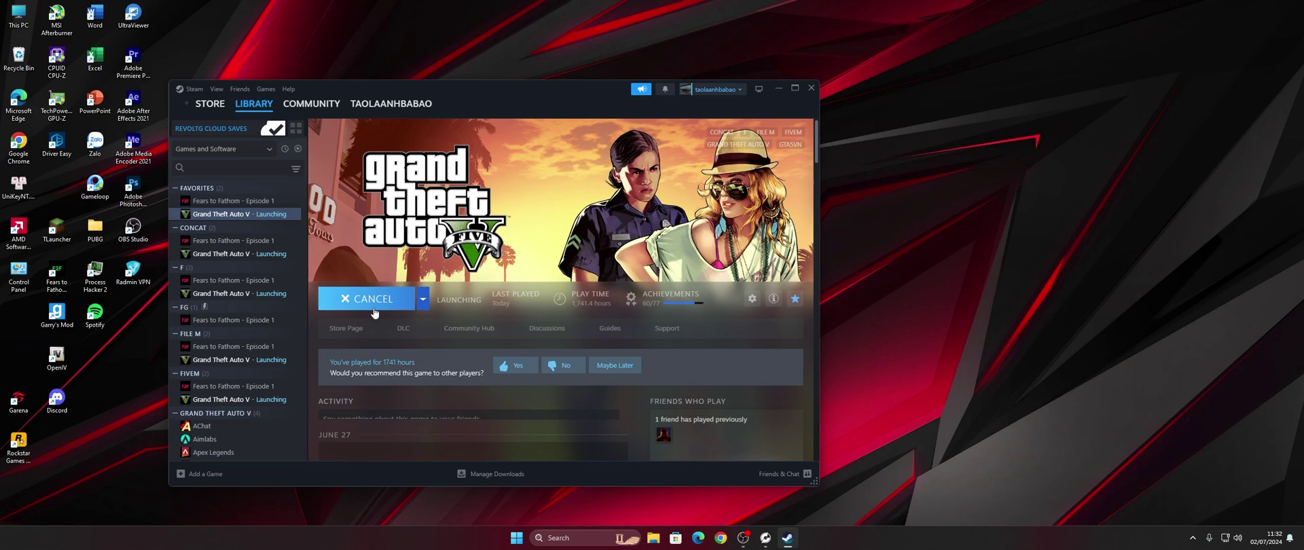